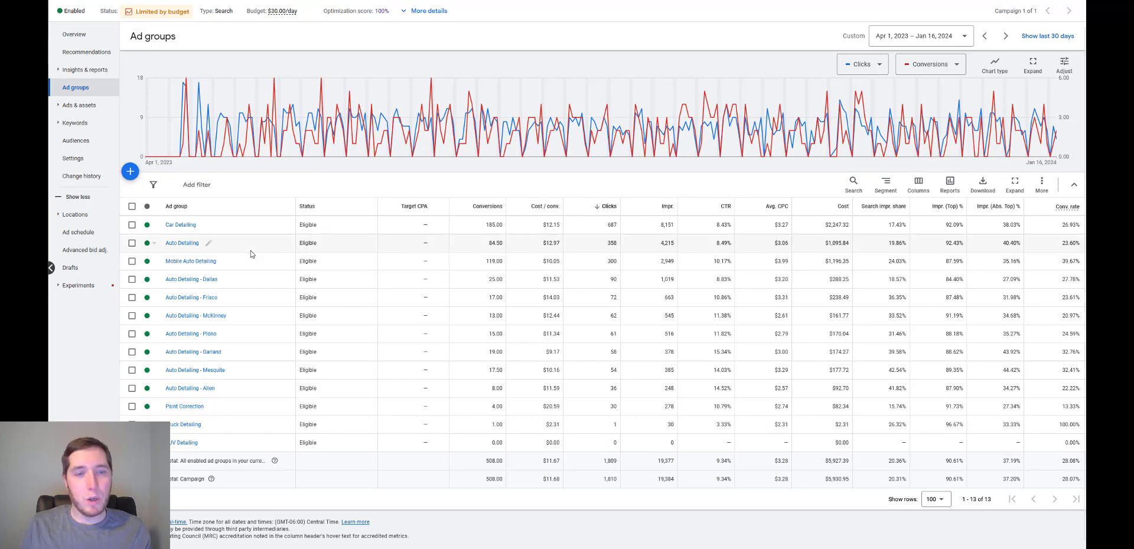
Open the Car Detailing ad group, look through its search keywords and view its negative keywords.
left_click(183, 225)
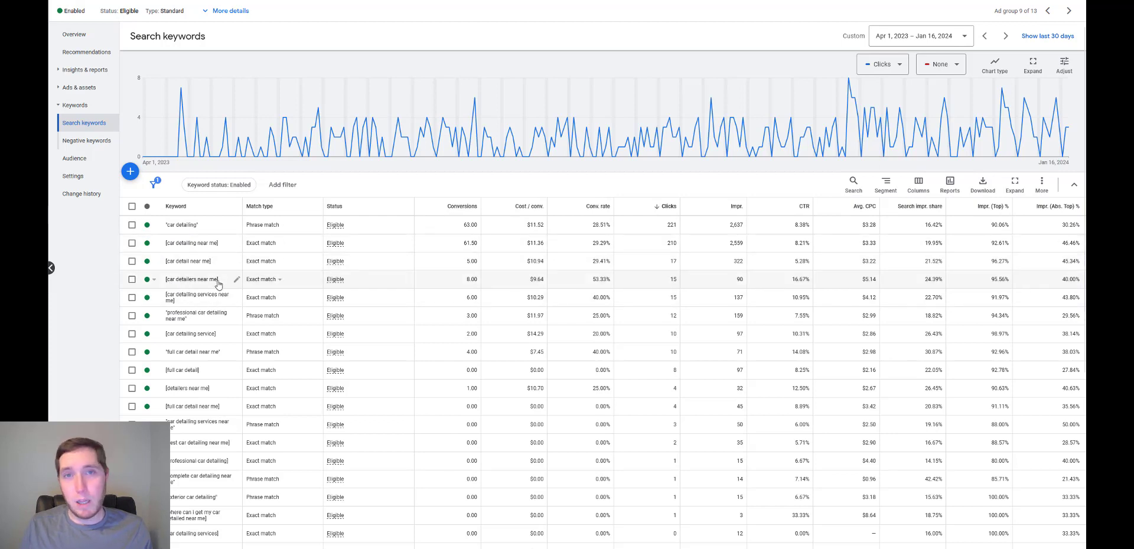
scroll(224, 295, "down", 2)
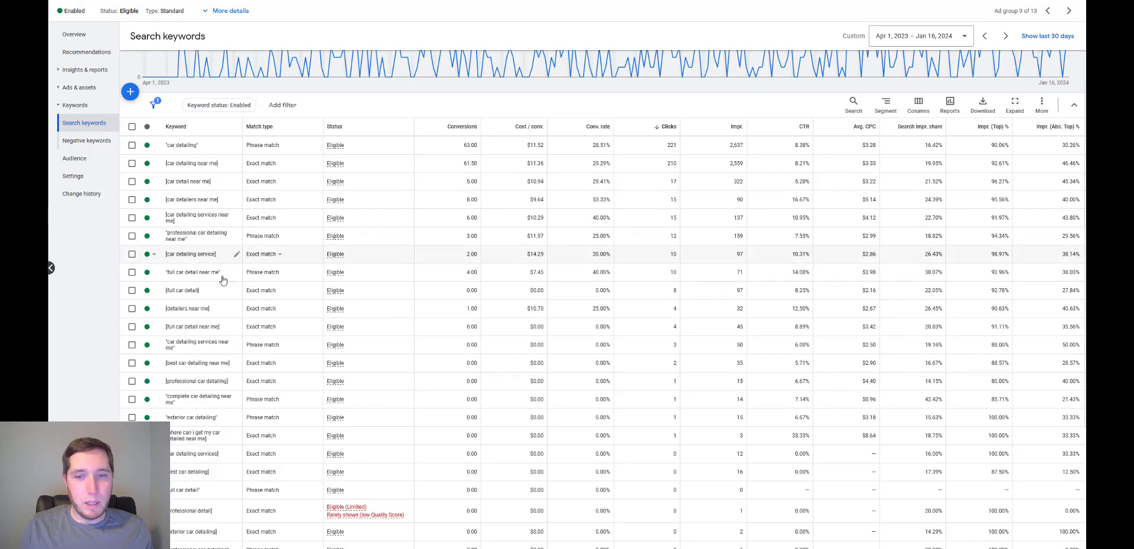
scroll(232, 331, "up", 2)
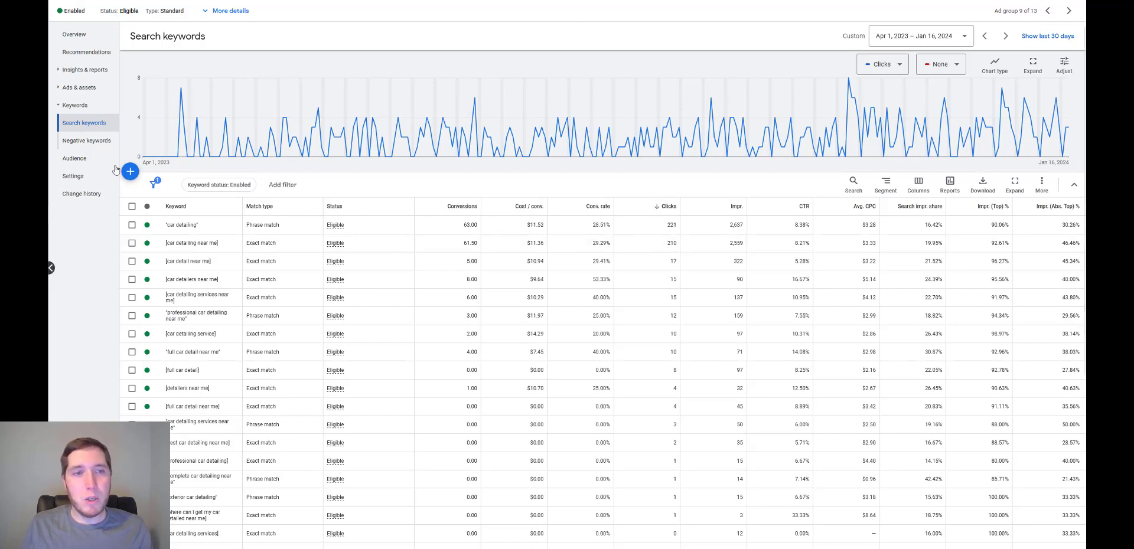
left_click(86, 141)
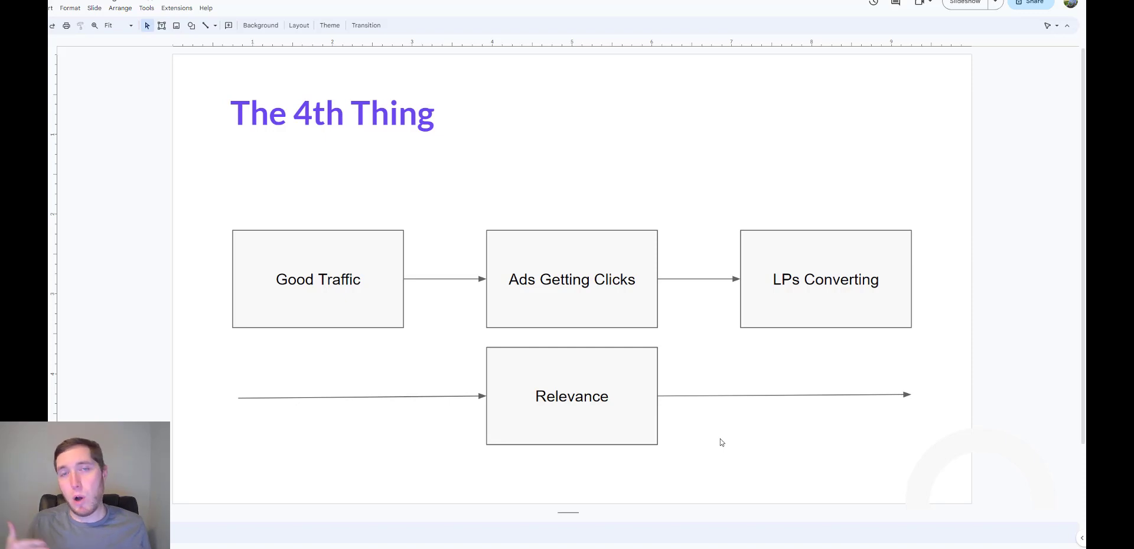
Switch to the Google Ads responsive search ad form for Car Detailing and examine its headlines and descriptions.
key("ctrl+Tab")
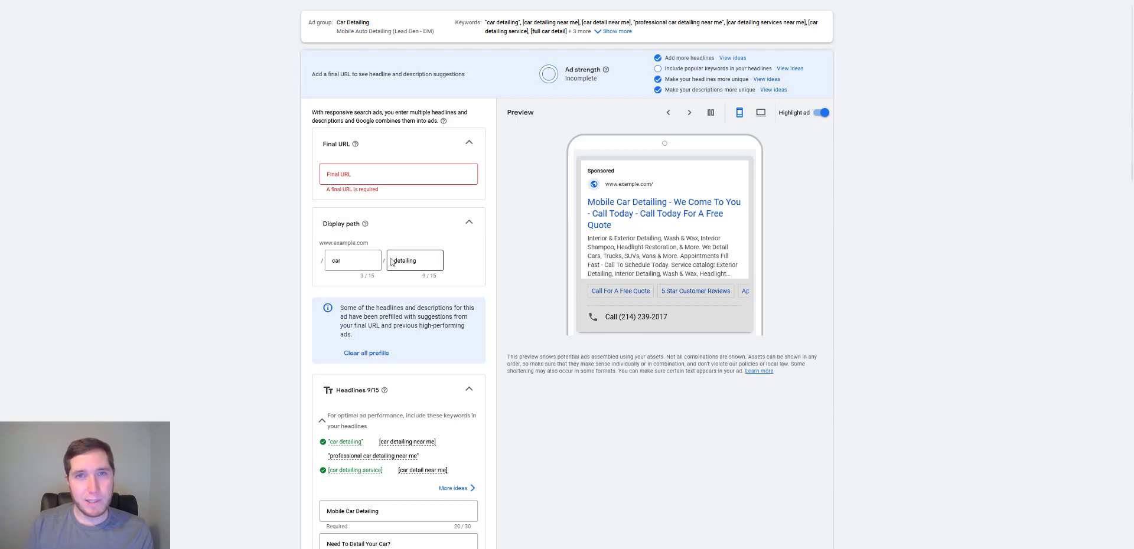
scroll(384, 260, "down", 4)
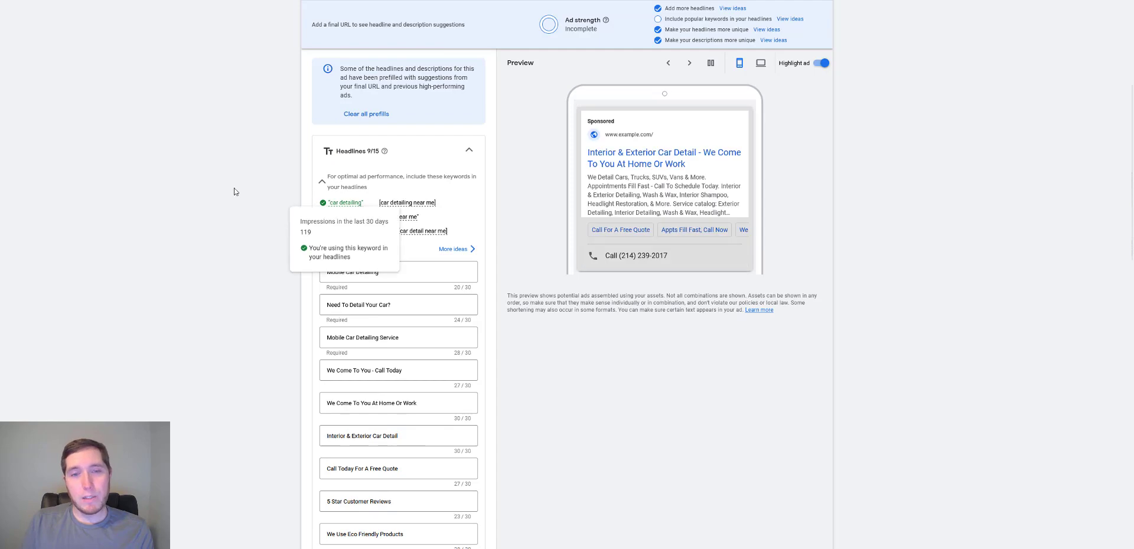
scroll(236, 192, "down", 2)
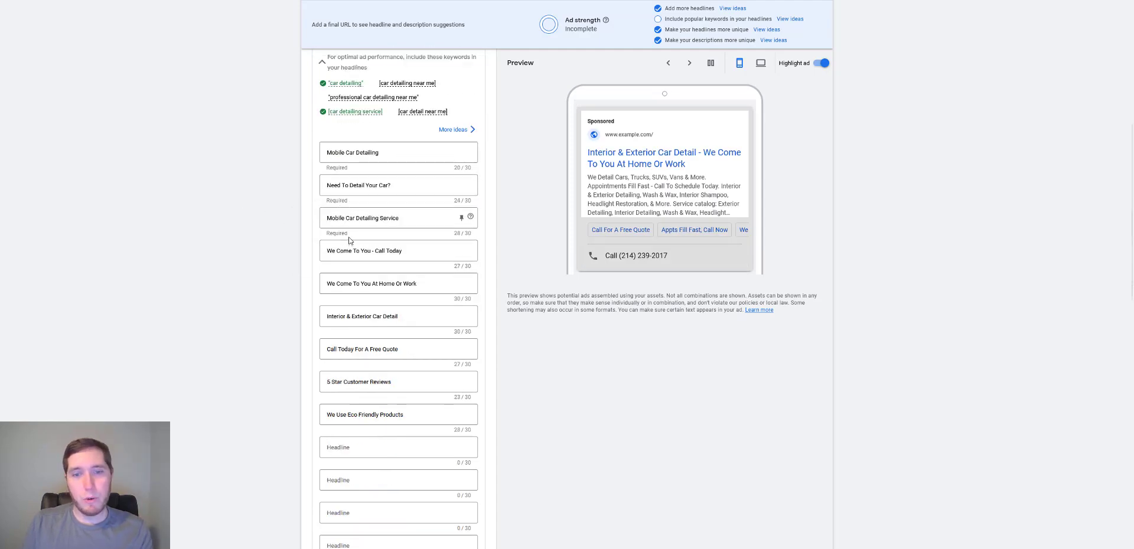
scroll(402, 218, "up", 1)
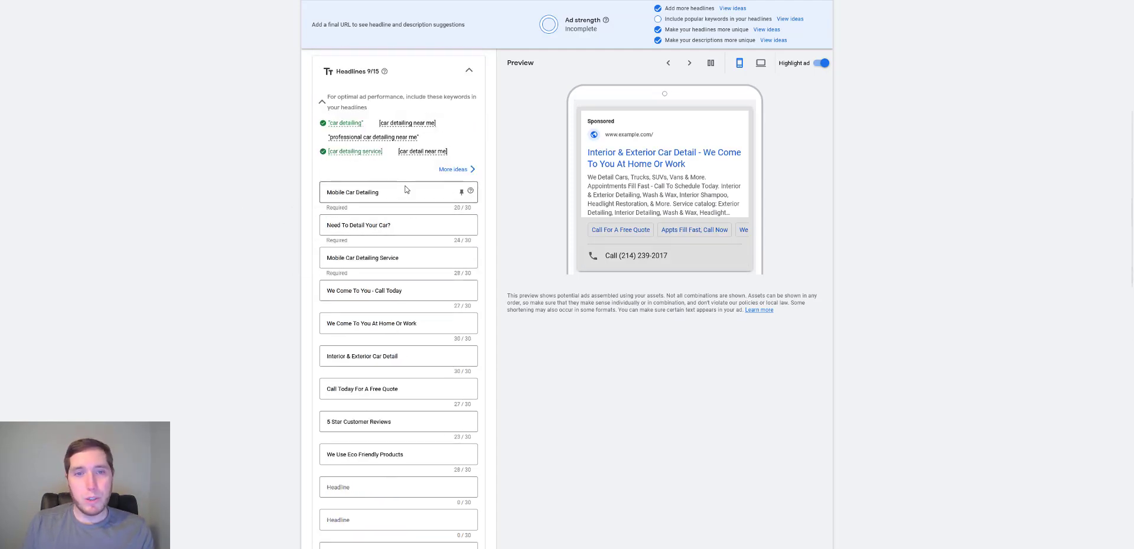
scroll(405, 189, "down", 3)
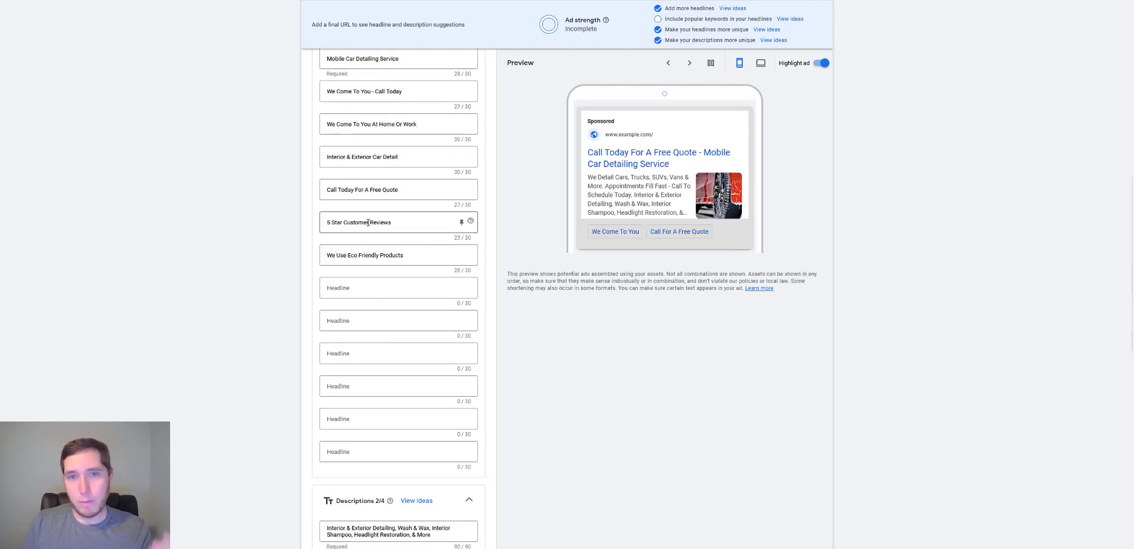
scroll(368, 222, "up", 2)
scroll(333, 307, "down", 1)
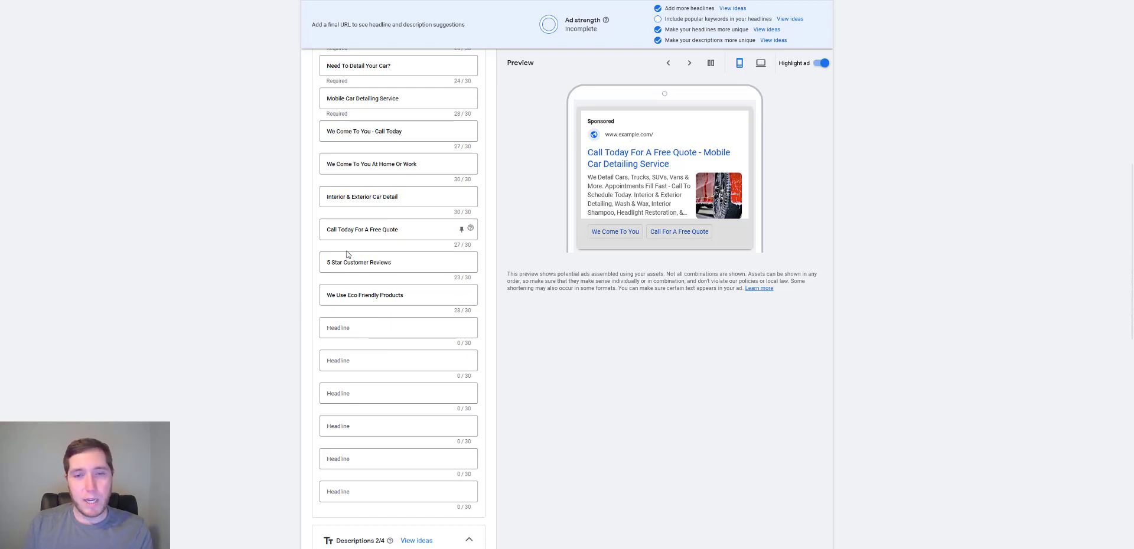
scroll(347, 254, "down", 1)
scroll(372, 201, "up", 4)
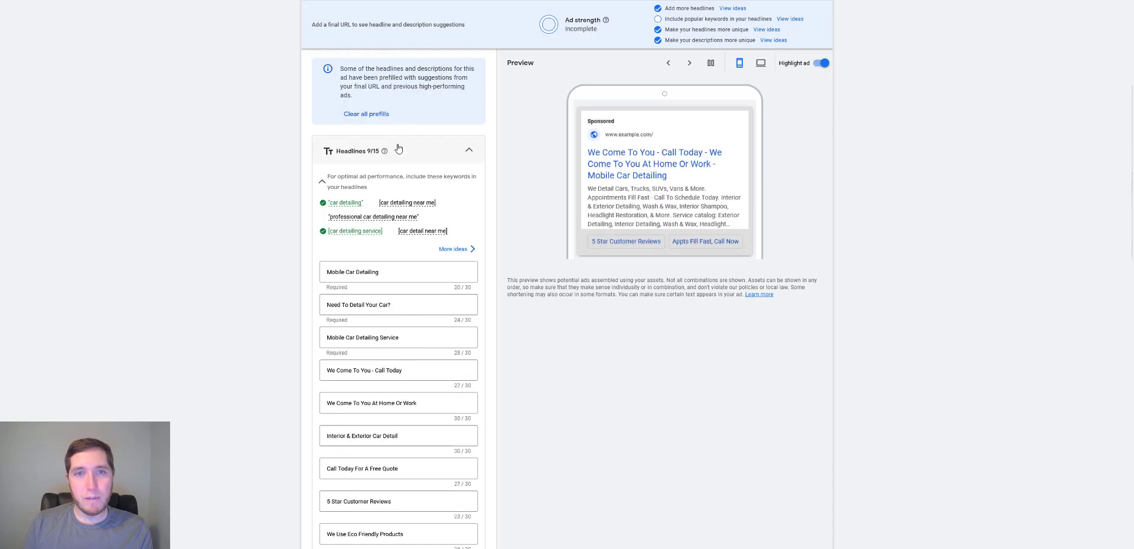
scroll(399, 149, "down", 5)
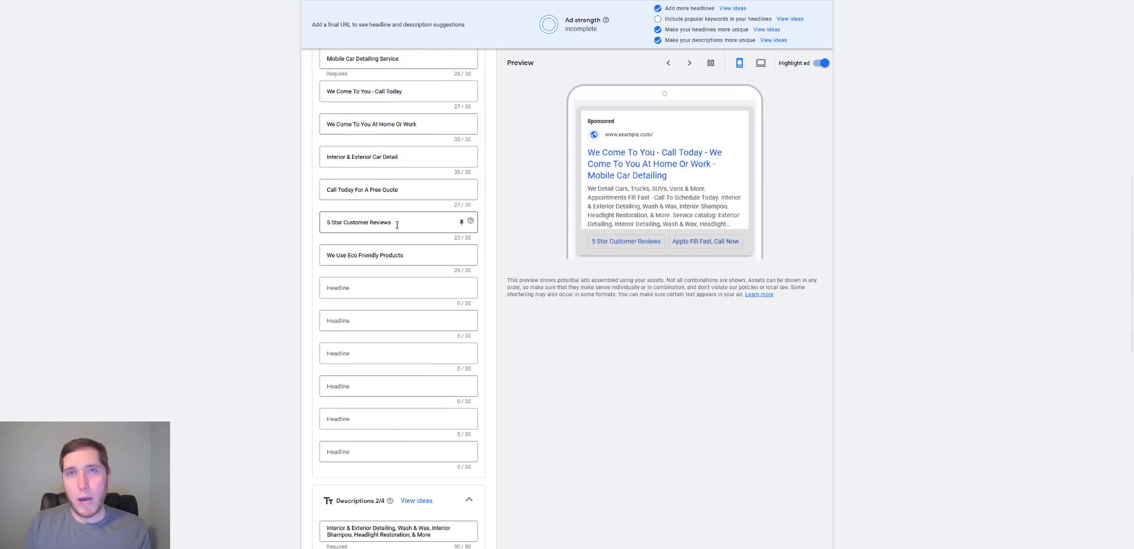
scroll(395, 227, "up", 2)
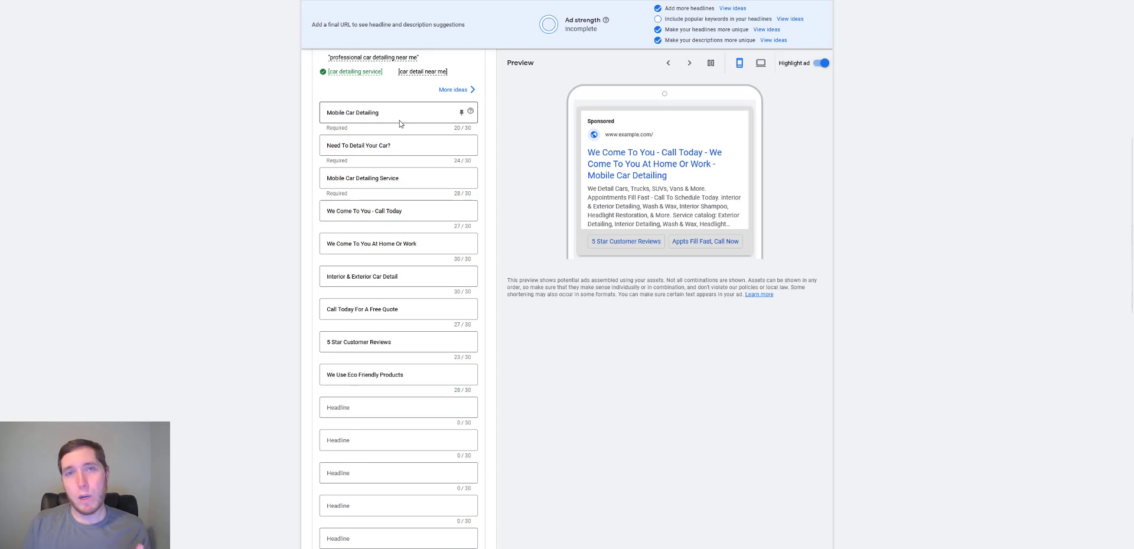
scroll(402, 125, "down", 1)
scroll(413, 133, "up", 3)
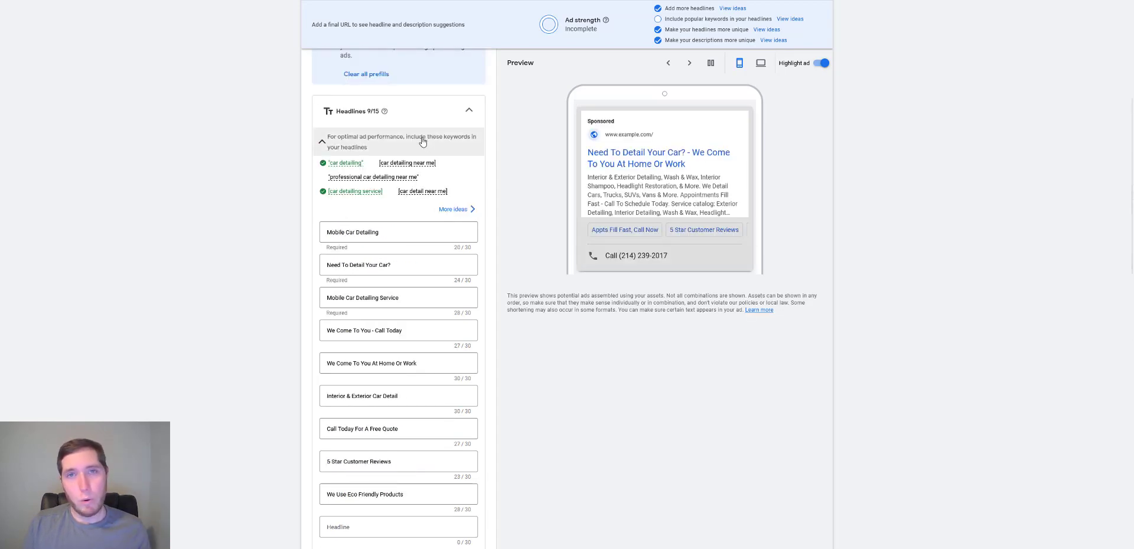
scroll(422, 142, "down", 3)
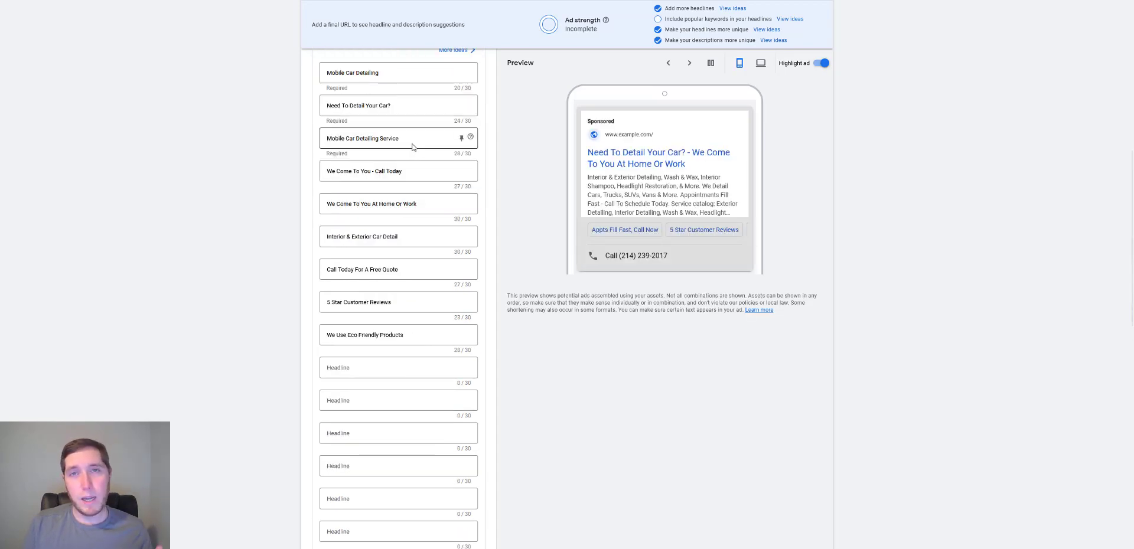
scroll(412, 145, "down", 2)
scroll(362, 264, "down", 3)
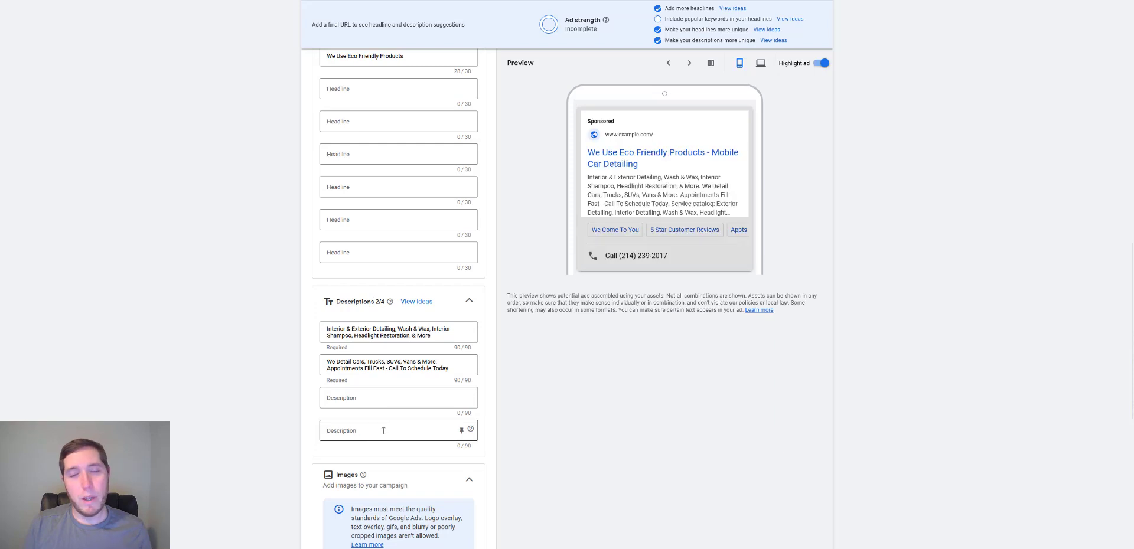
Highlight the call-to-action headlines "We Come To You - Call Today" and "Call Today For A Free Quote" for review.
scroll(400, 408, "up", 6)
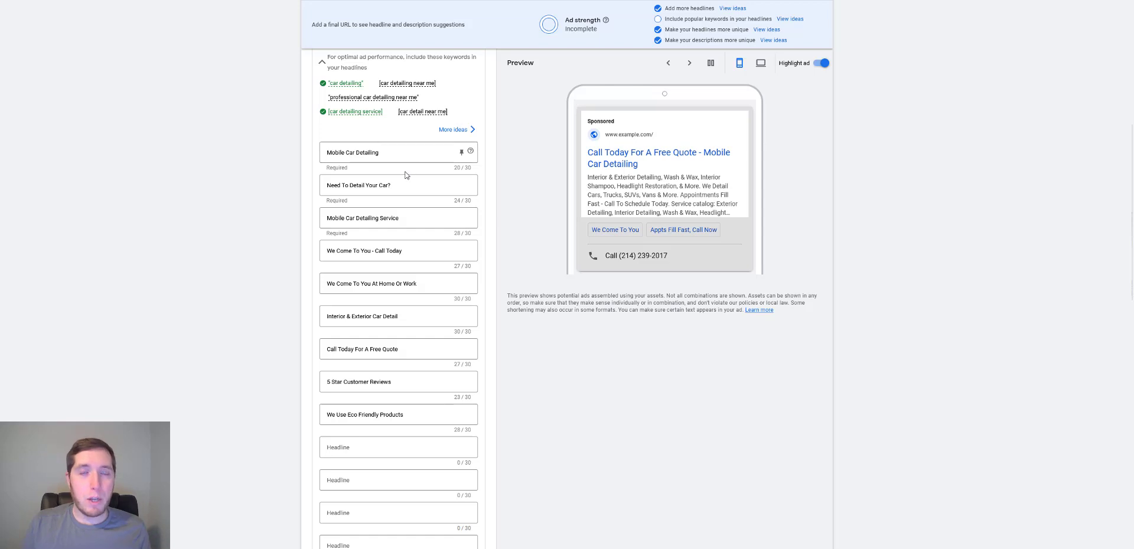
left_click_drag(407, 256, 298, 254)
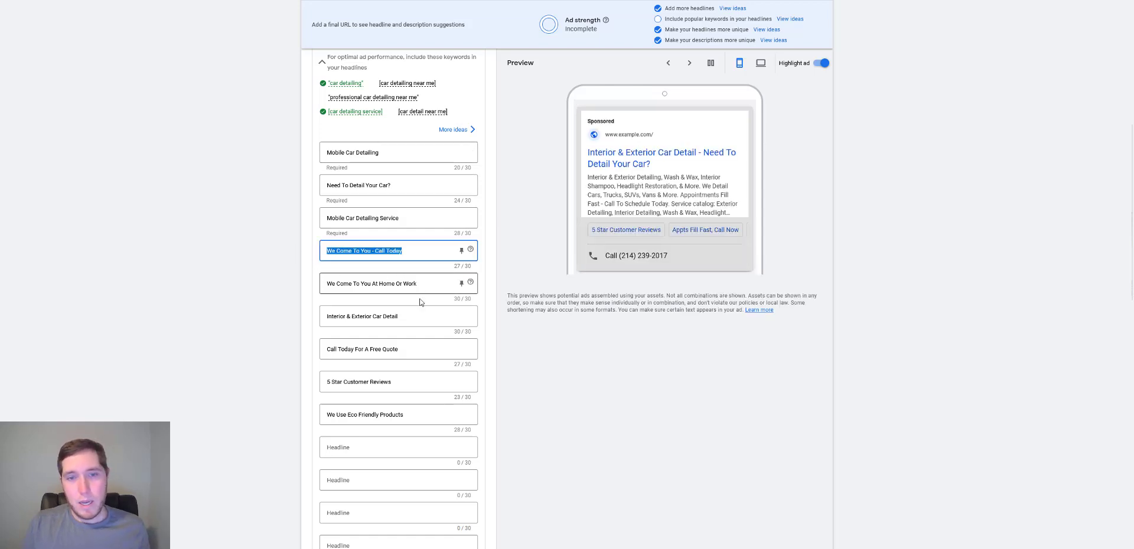
left_click_drag(407, 351, 291, 354)
left_click(224, 337)
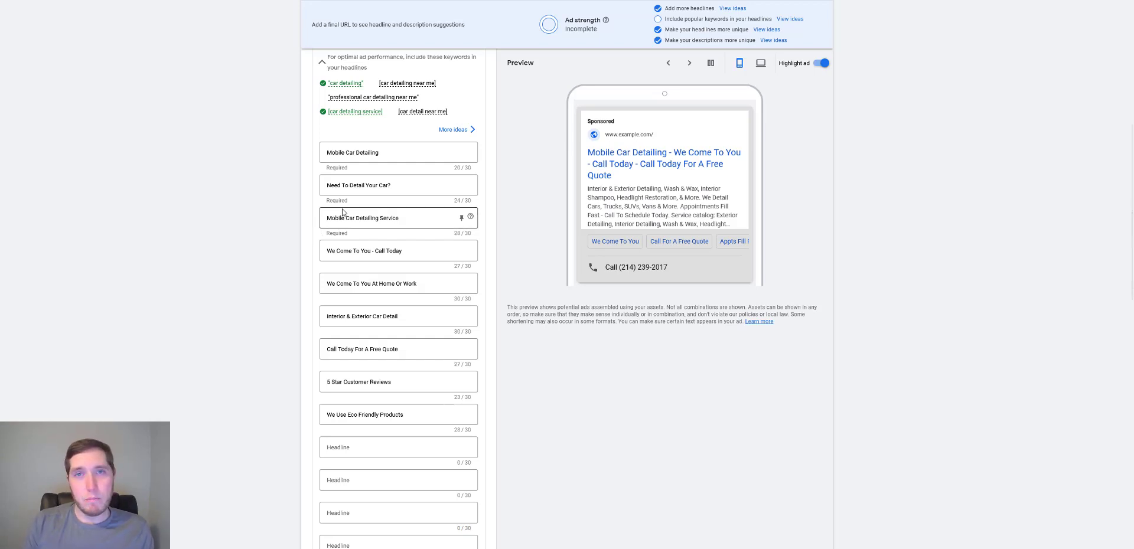
Highlight the selling-point headlines "We Use Eco Friendly Products" and "5 Star Customer Reviews" for review.
scroll(343, 213, "down", 1)
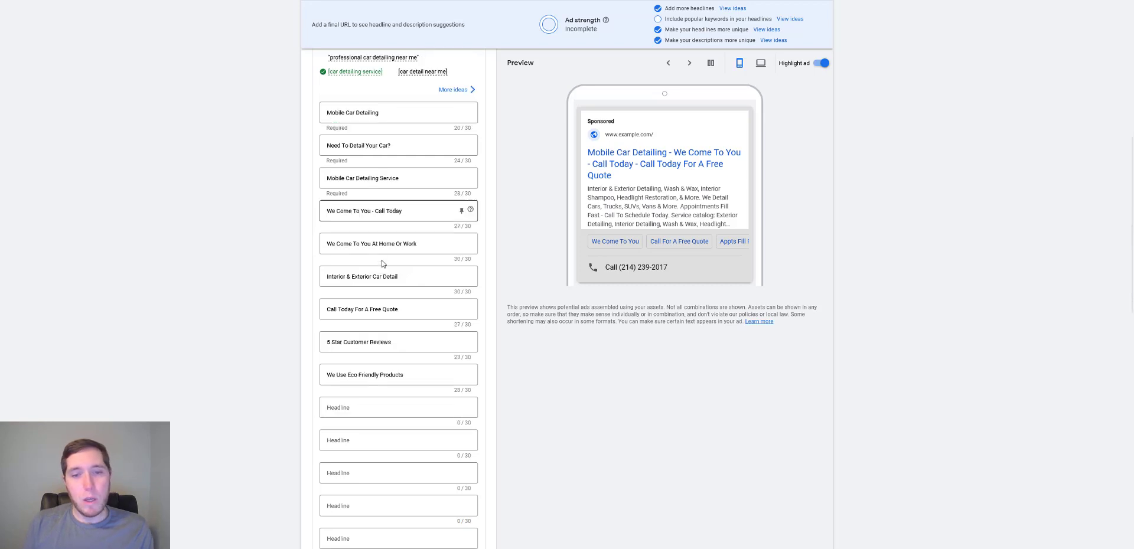
left_click_drag(425, 375, 273, 367)
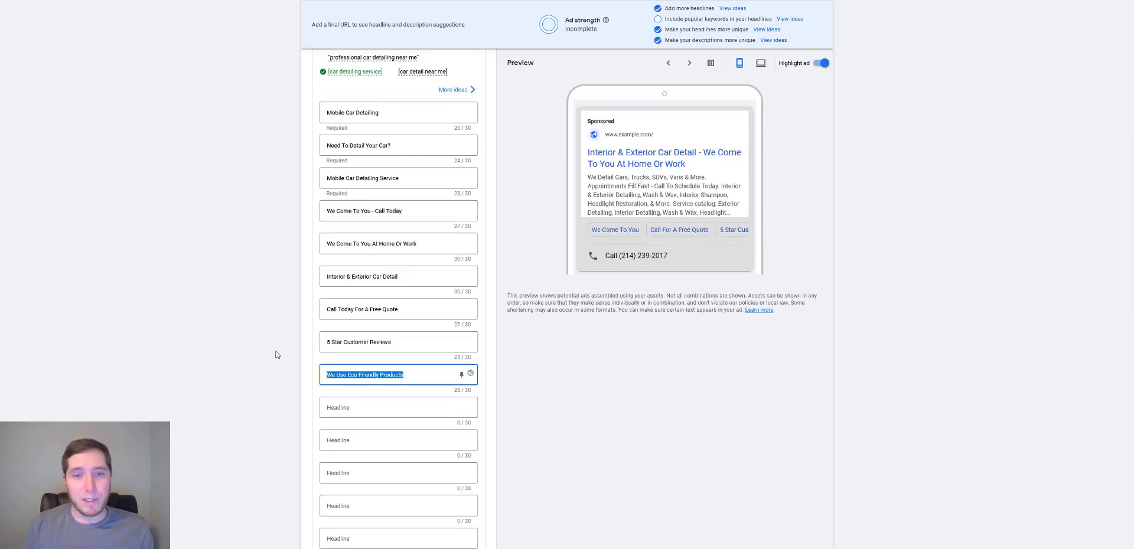
left_click_drag(425, 342, 243, 331)
left_click(241, 326)
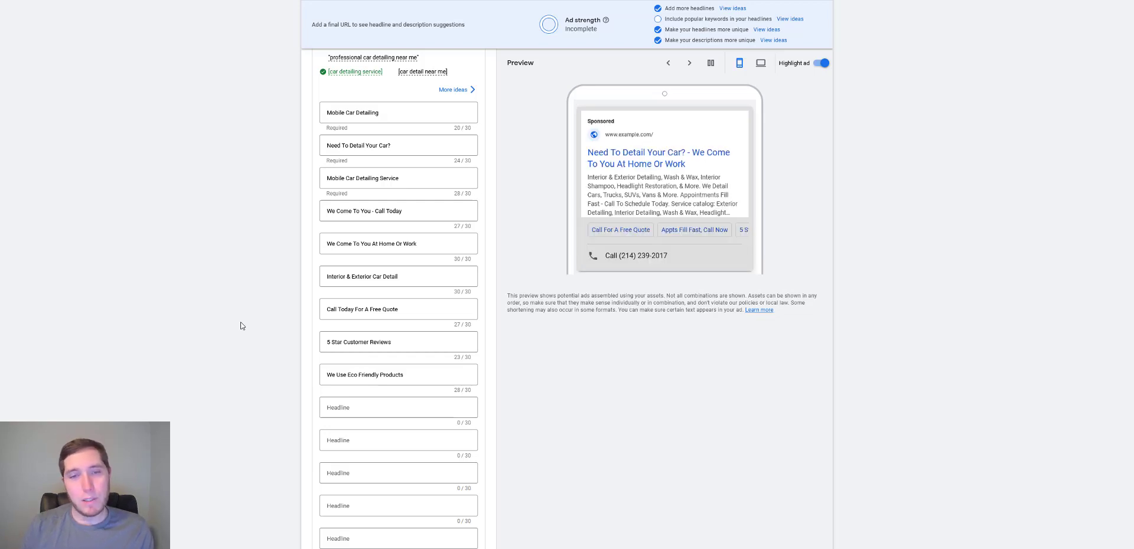
Examine the ad's descriptions, images, business name, business logo and sitelinks sections.
scroll(304, 245, "down", 7)
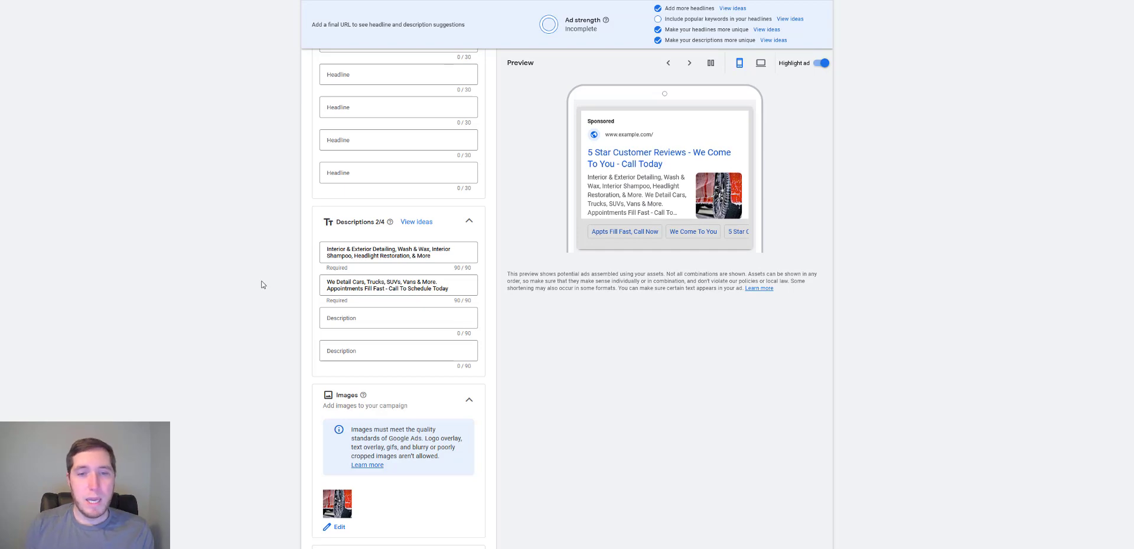
scroll(264, 263, "down", 3)
scroll(264, 260, "down", 2)
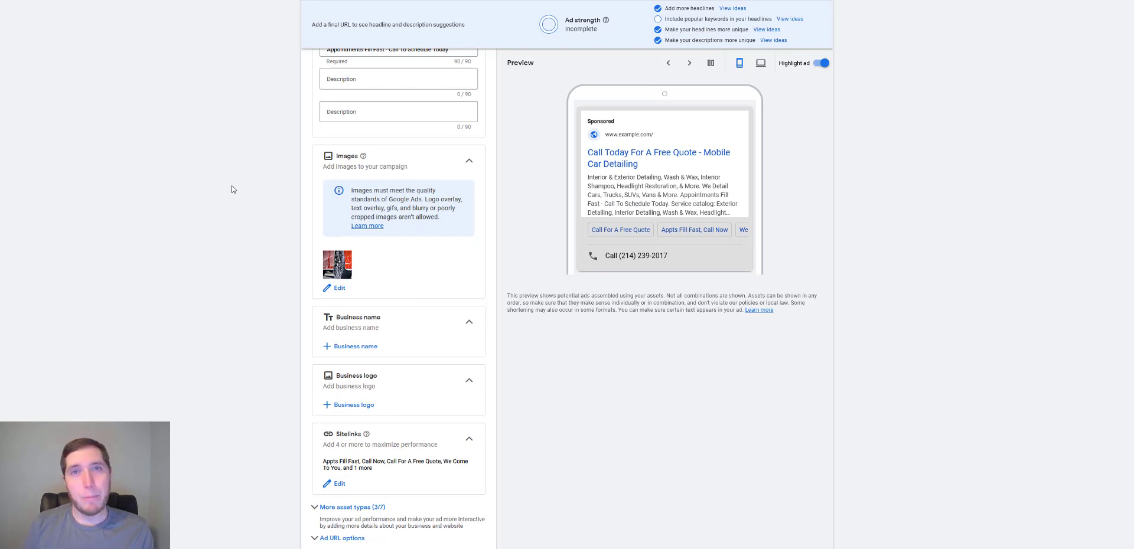
scroll(231, 189, "down", 1)
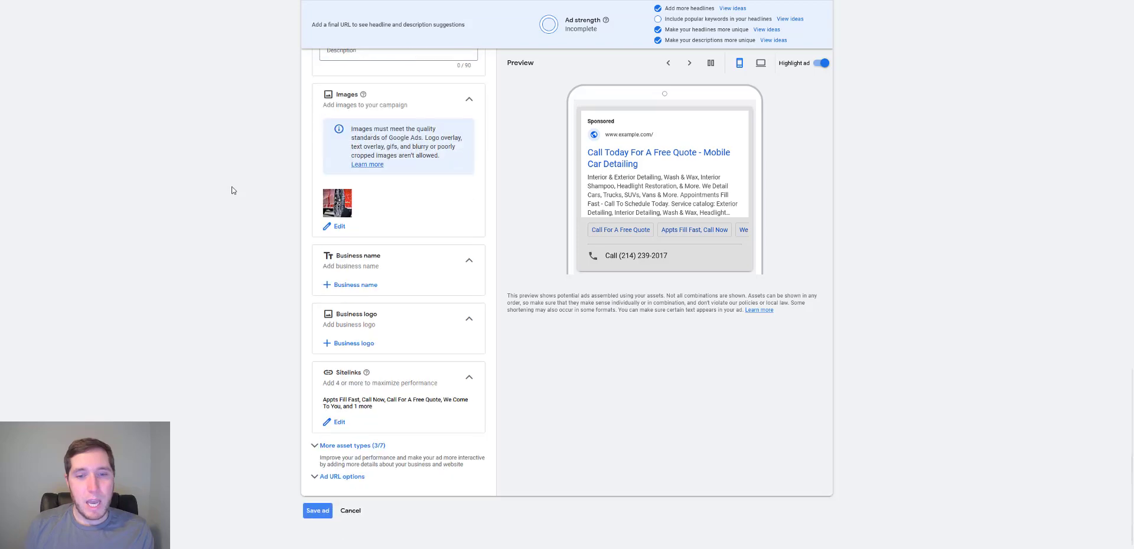
Expand the ad's additional asset types, look through them and return to the headlines.
left_click(351, 445)
scroll(335, 392, "down", 3)
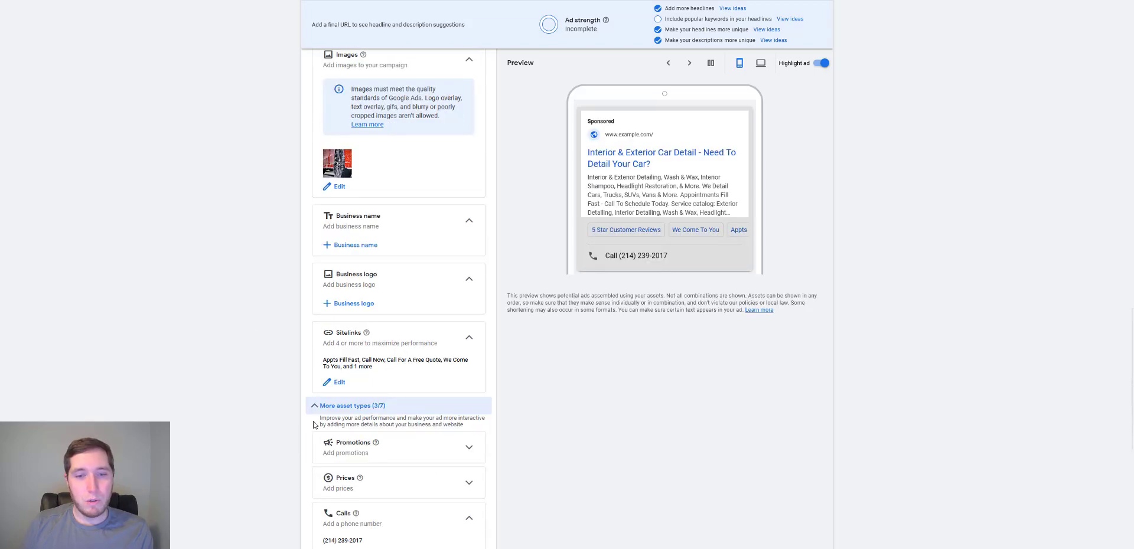
scroll(307, 393, "down", 3)
scroll(283, 397, "up", 15)
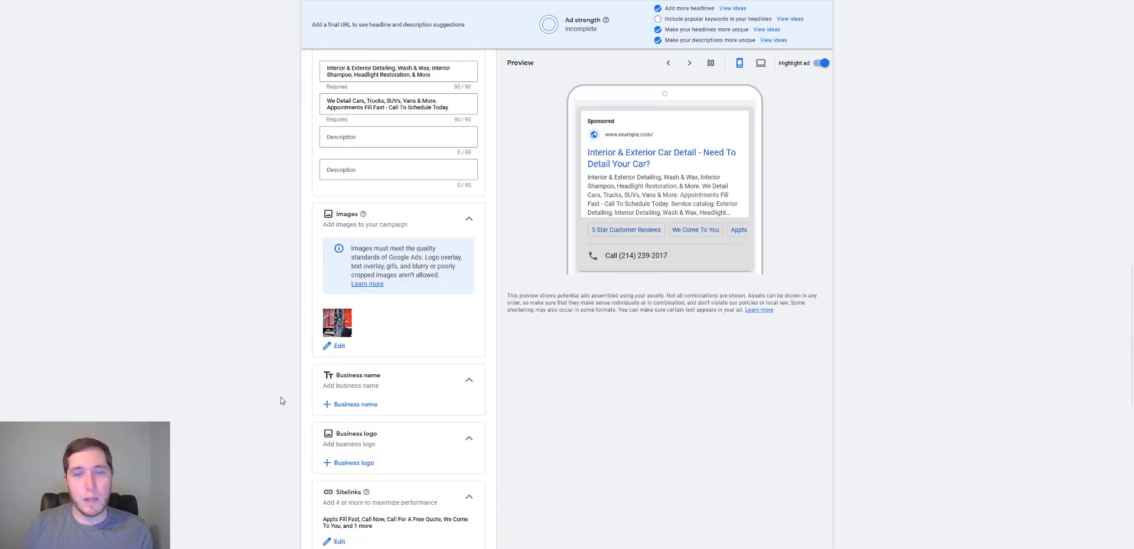
scroll(273, 391, "up", 7)
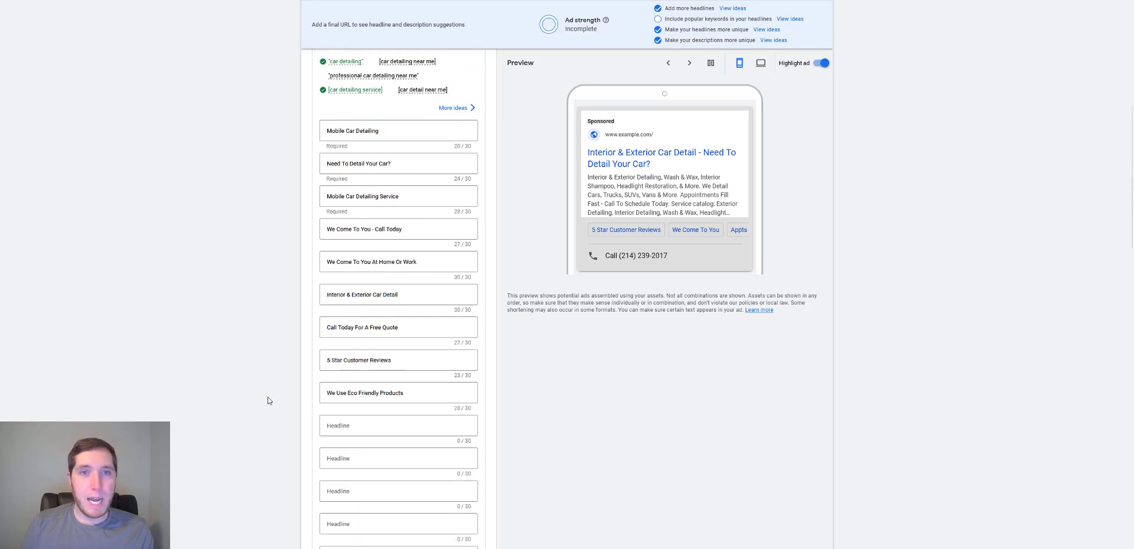
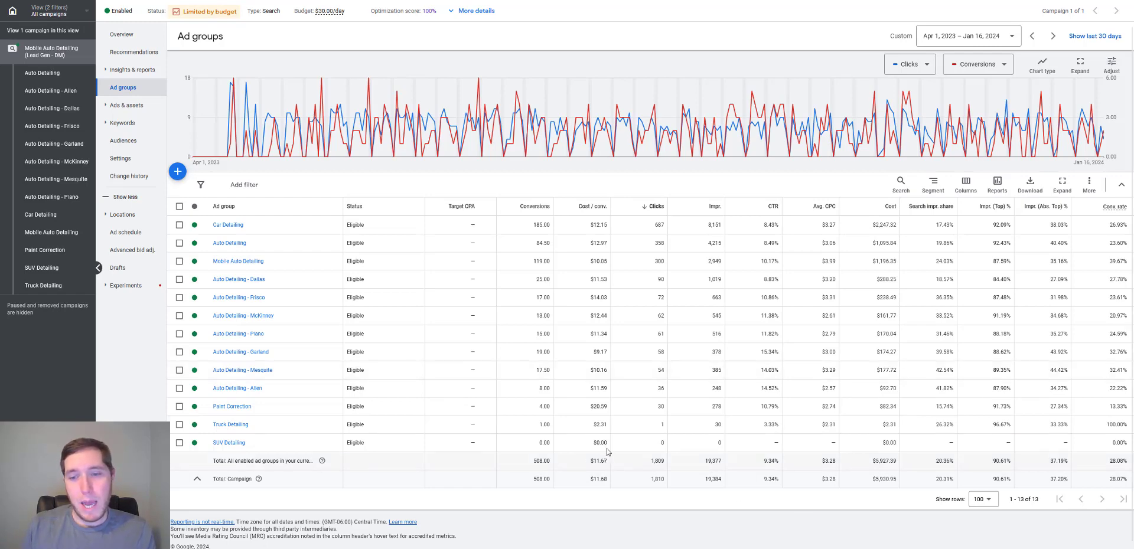
Highlight the cost per conversion in the total row for all enabled ad groups.
left_click_drag(590, 461, 608, 461)
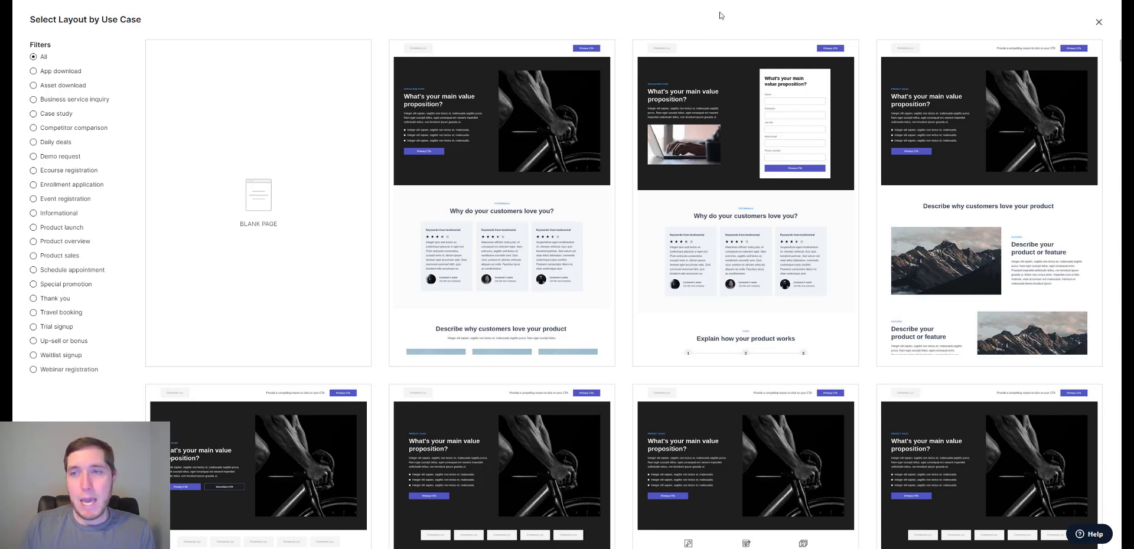
Preview the landing page layout with a lead form beside the main value proposition and look through its sections.
mouse_move(736, 103)
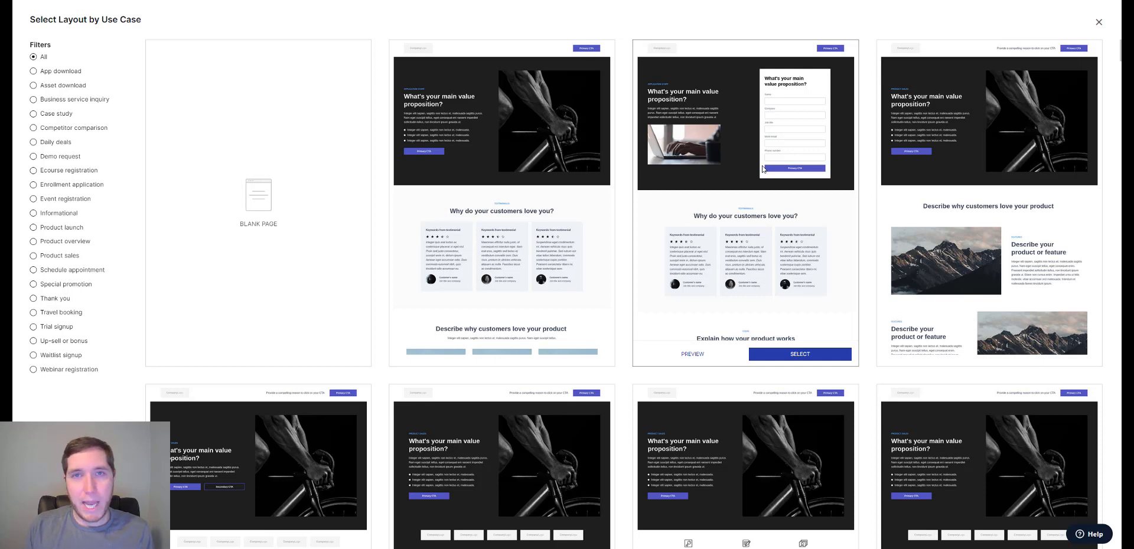
left_click(707, 355)
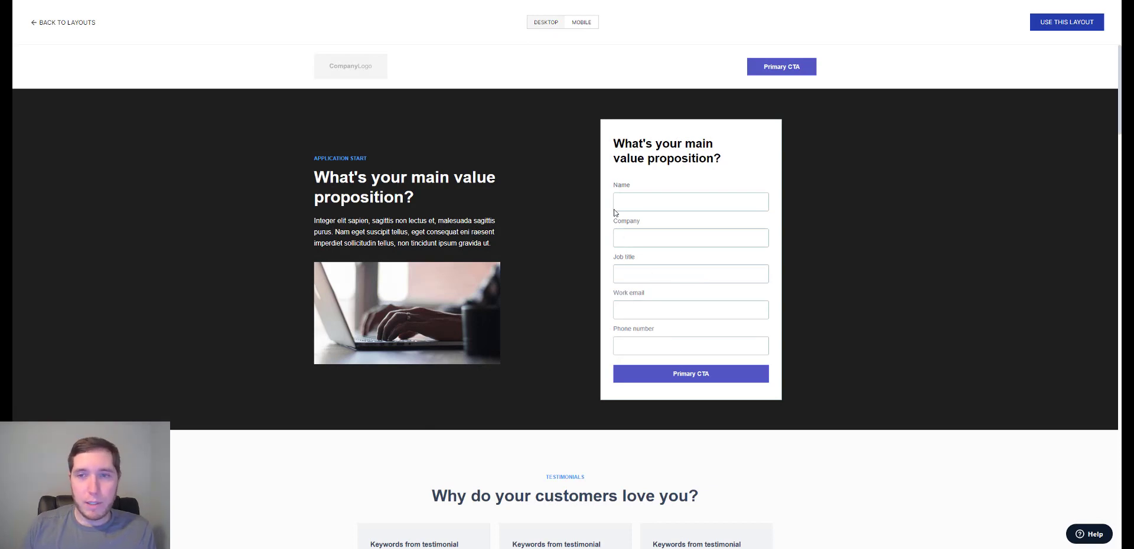
scroll(617, 204, "down", 9)
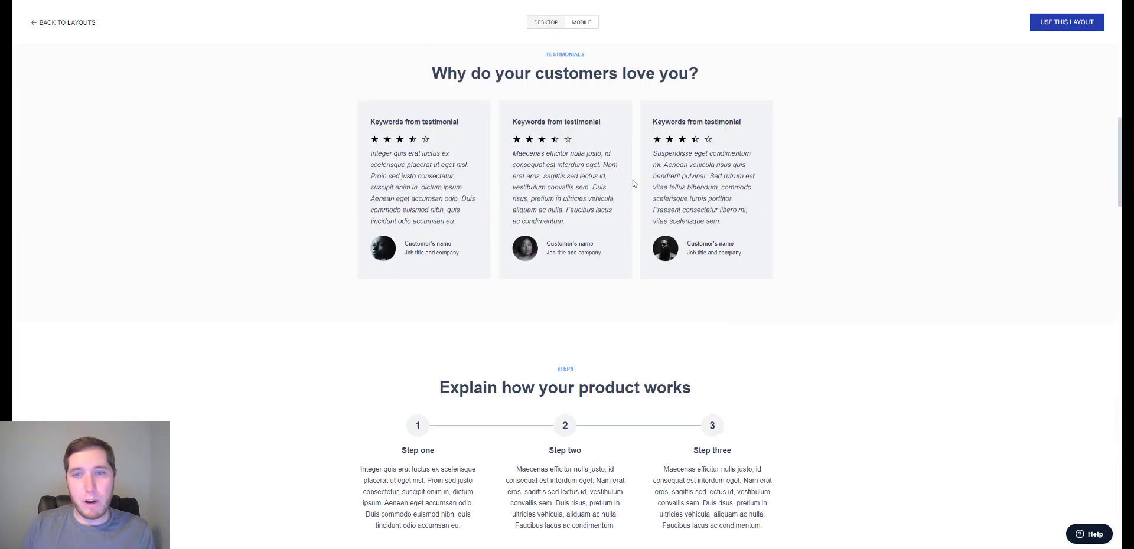
scroll(627, 188, "up", 10)
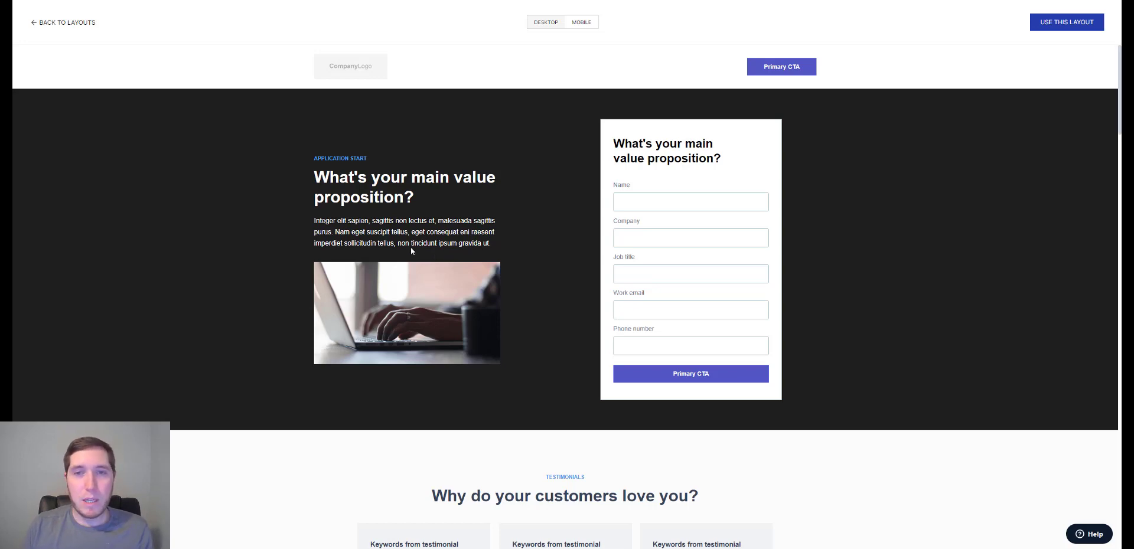
scroll(569, 150, "down", 1)
scroll(563, 168, "up", 1)
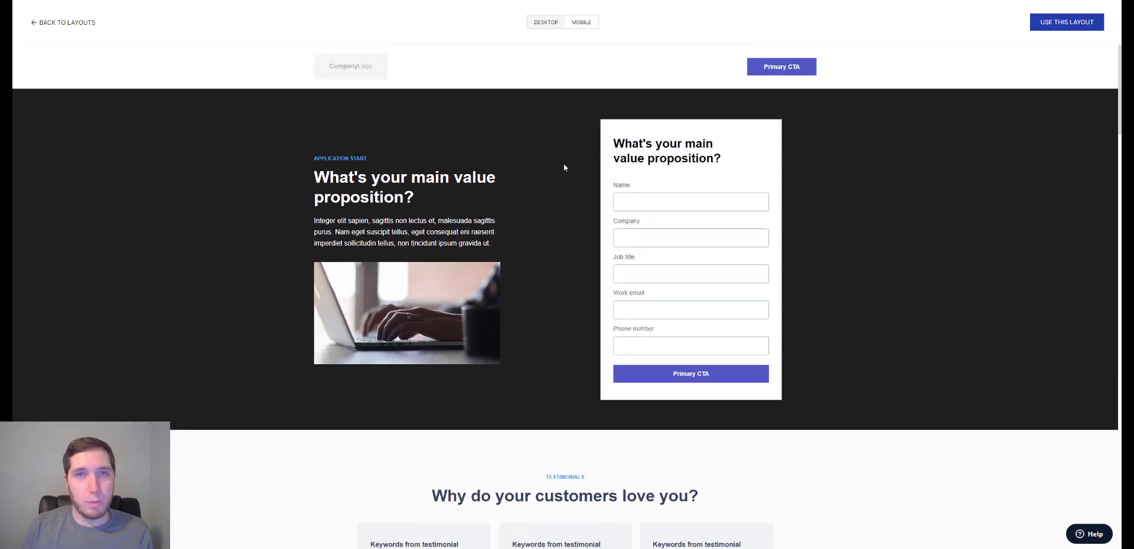
Examine the landing page layout's testimonials, product steps, key features, product sales and frequently asked questions sections down to the footer.
scroll(564, 168, "down", 6)
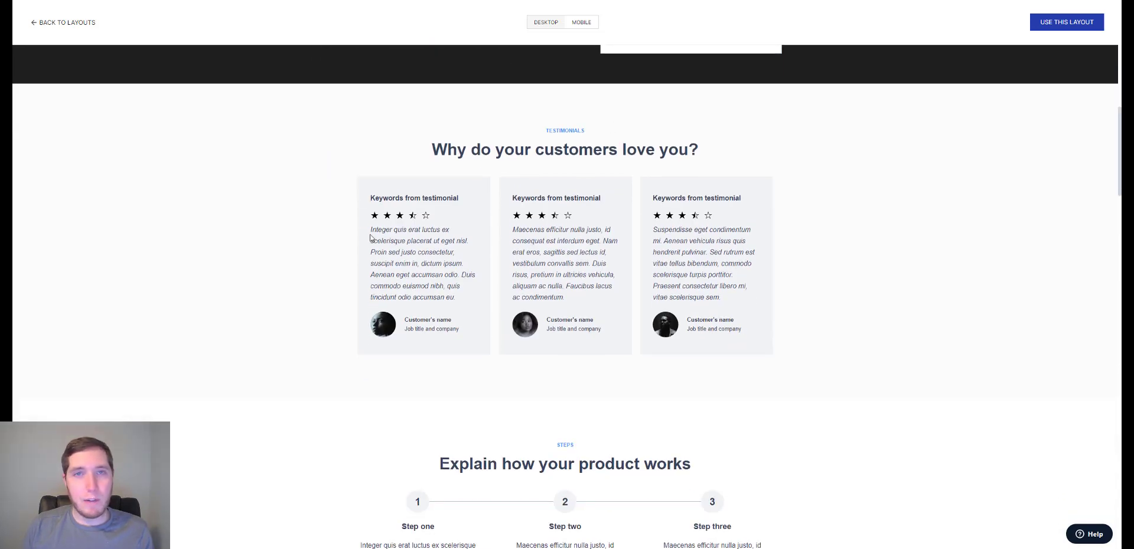
scroll(364, 235, "down", 2)
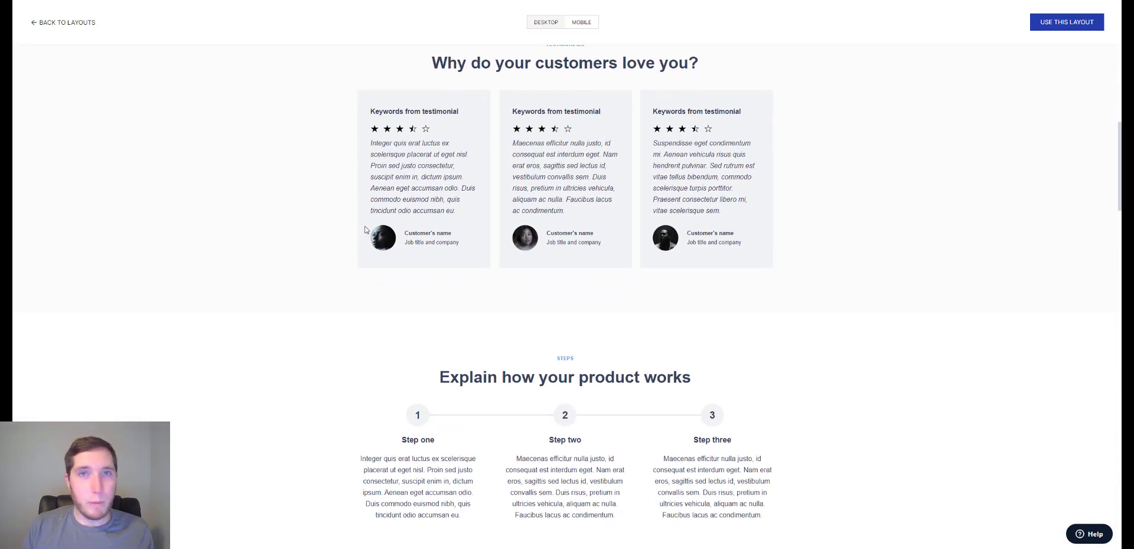
scroll(369, 231, "down", 3)
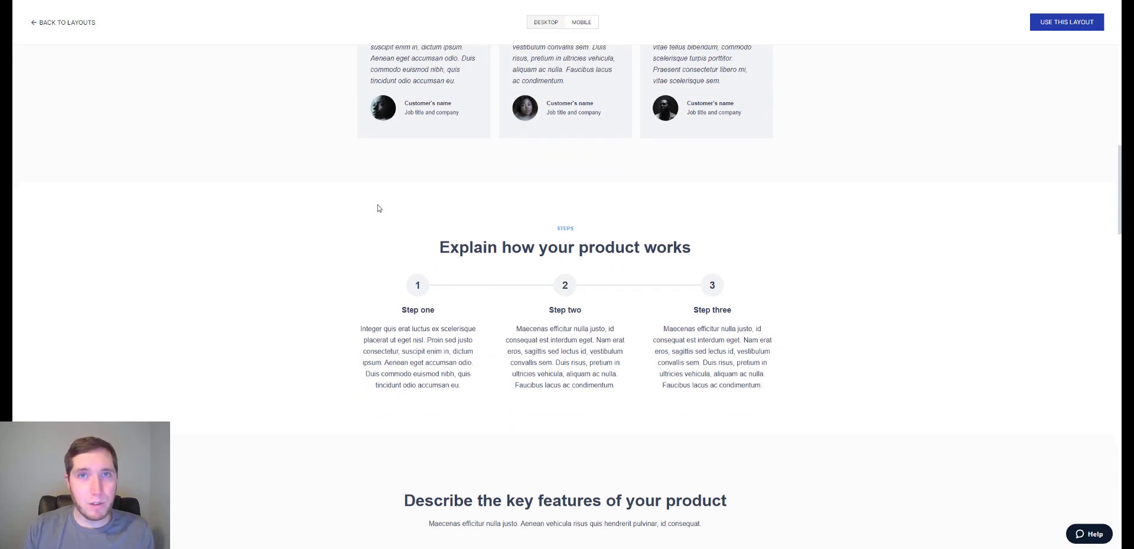
scroll(378, 207, "down", 10)
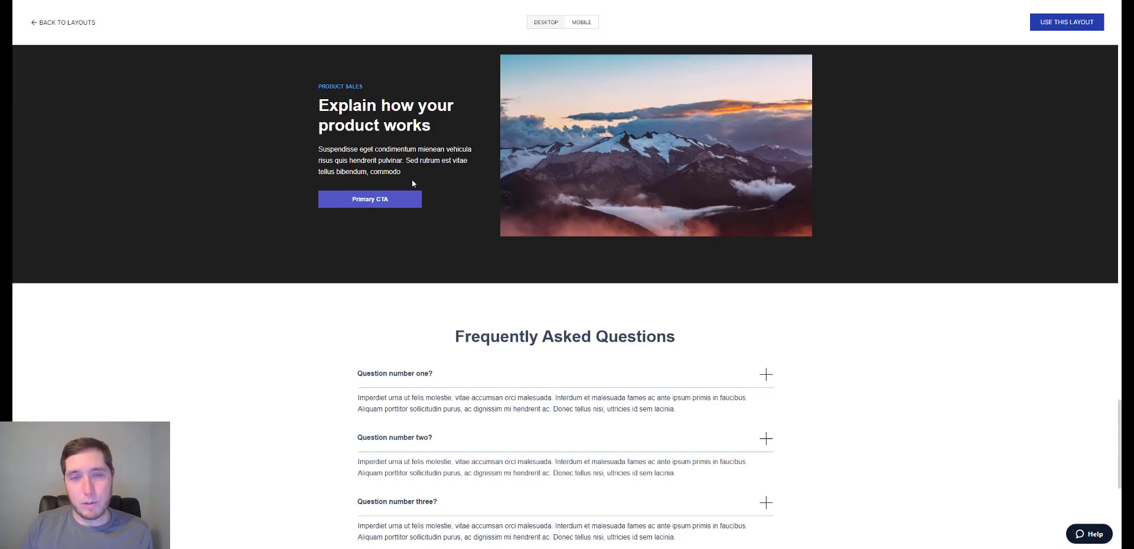
scroll(413, 183, "down", 8)
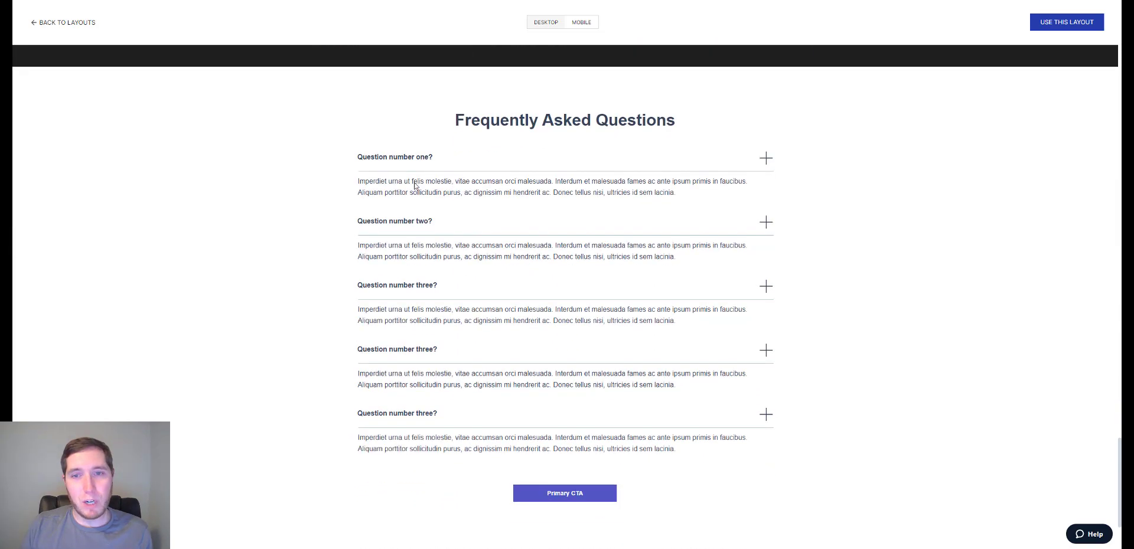
key("Home")
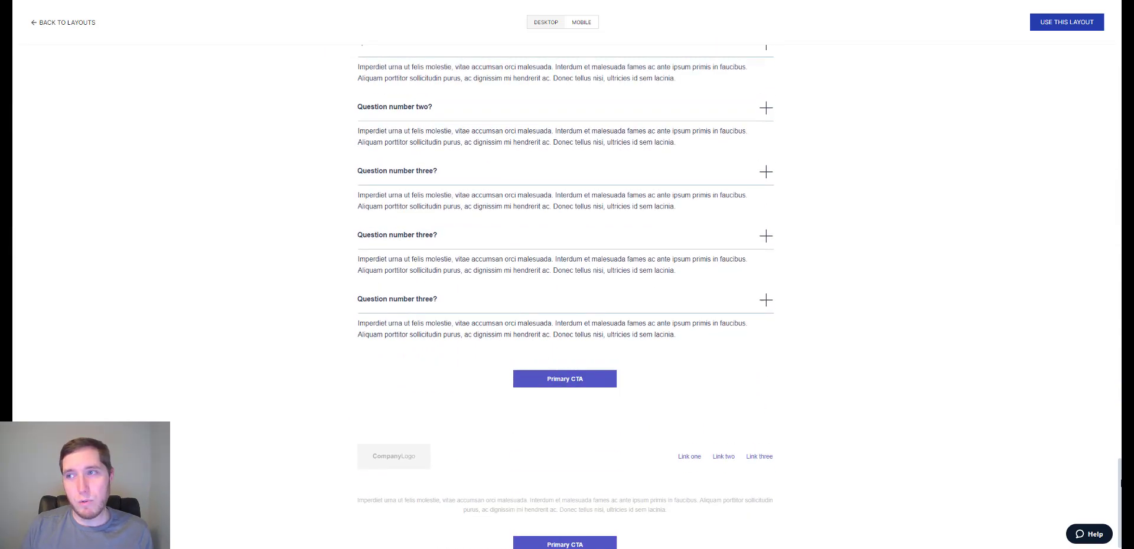